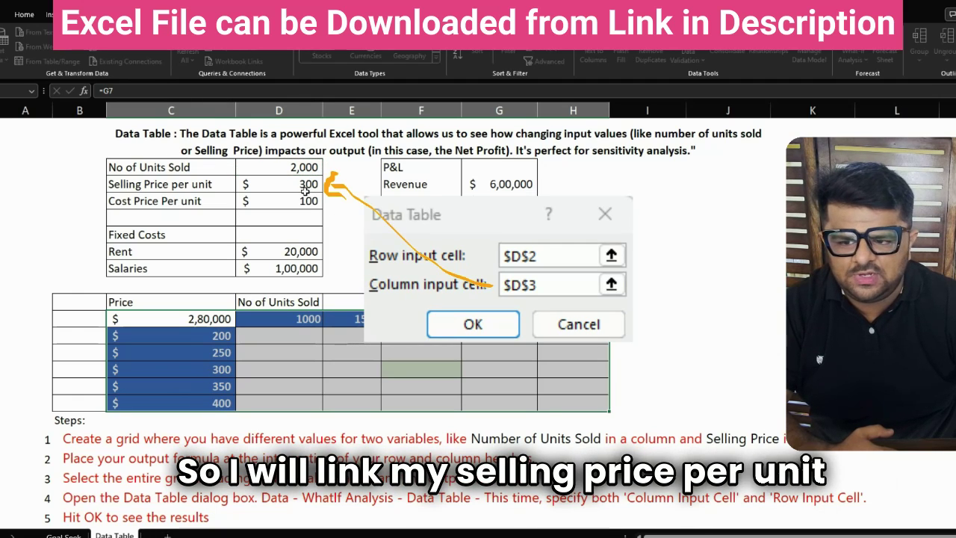
# Generate the two-variable data table with selling price per unit (D3) as the column input and units sold (D2) as the row input
pyautogui.moveTo(299, 185); pyautogui.dragTo(298, 183)
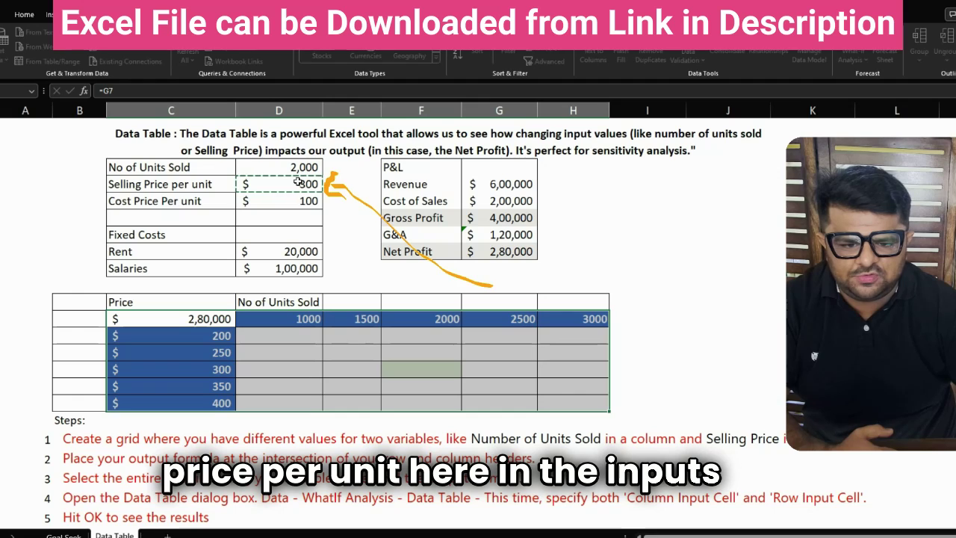
pyautogui.press('Return')
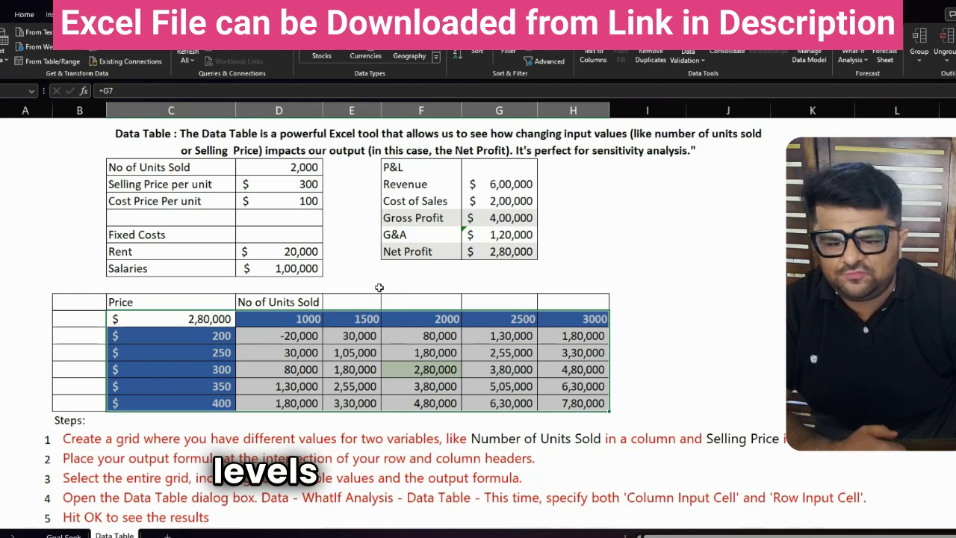
# Compare the data table's result for 2000 units at a price of 300 with the P&L net profit and its input cells
pyautogui.click(300, 318)
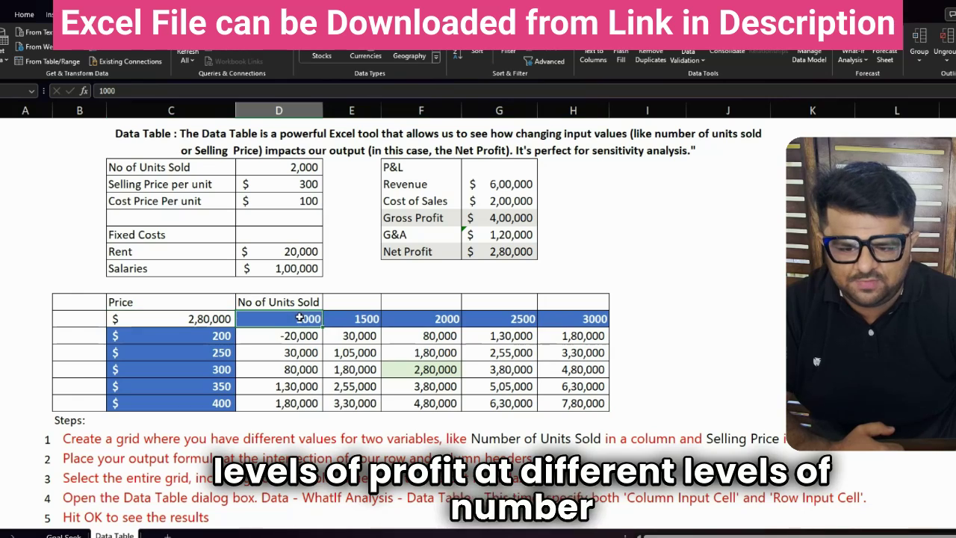
pyautogui.click(202, 370)
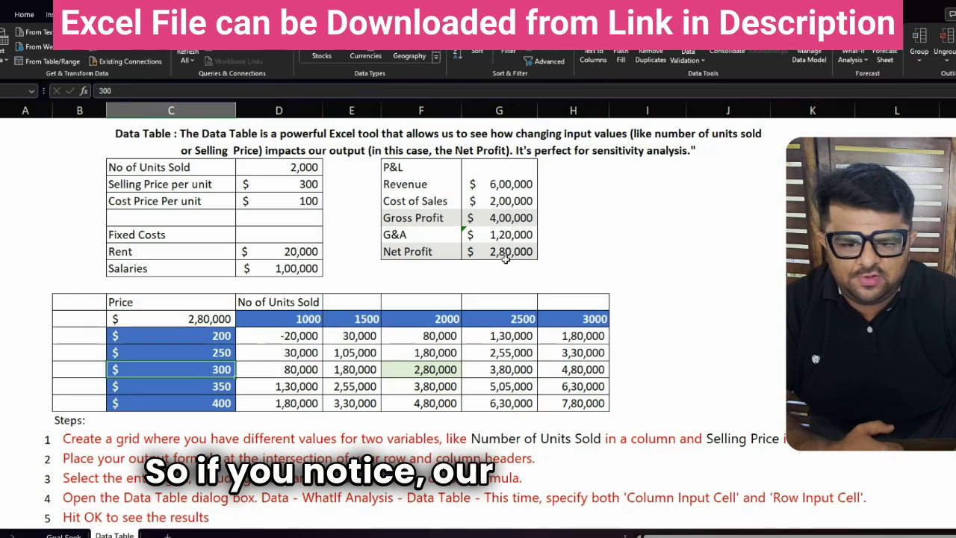
pyautogui.click(296, 170)
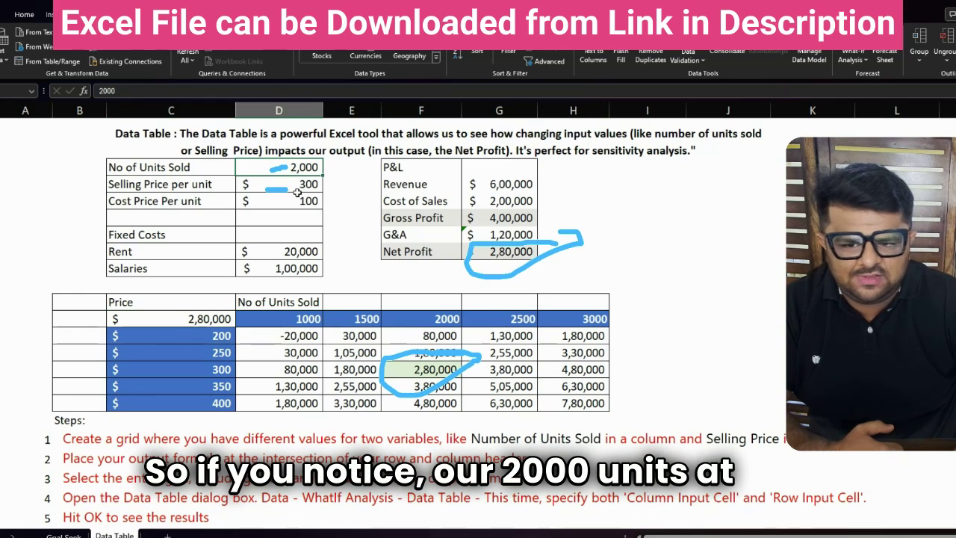
pyautogui.click(291, 186)
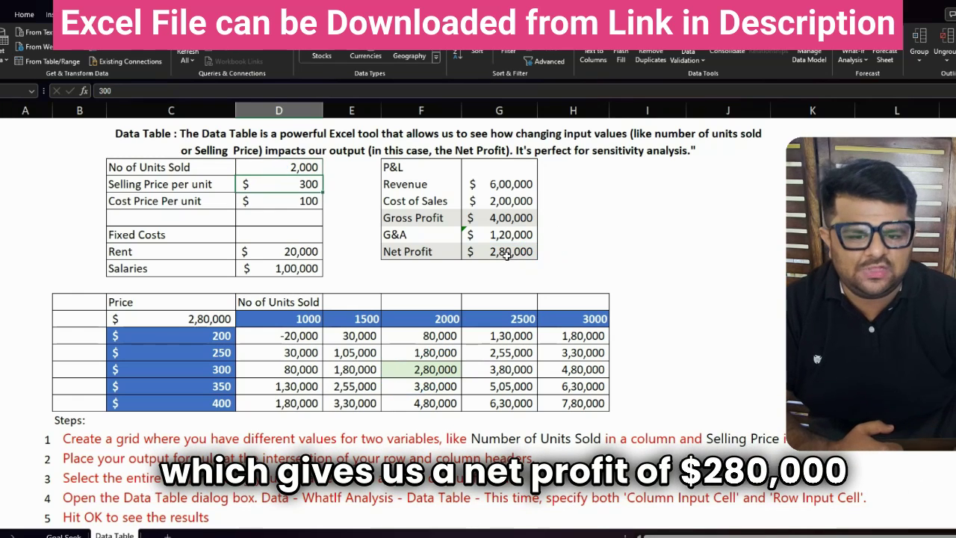
pyautogui.doubleClick(420, 369)
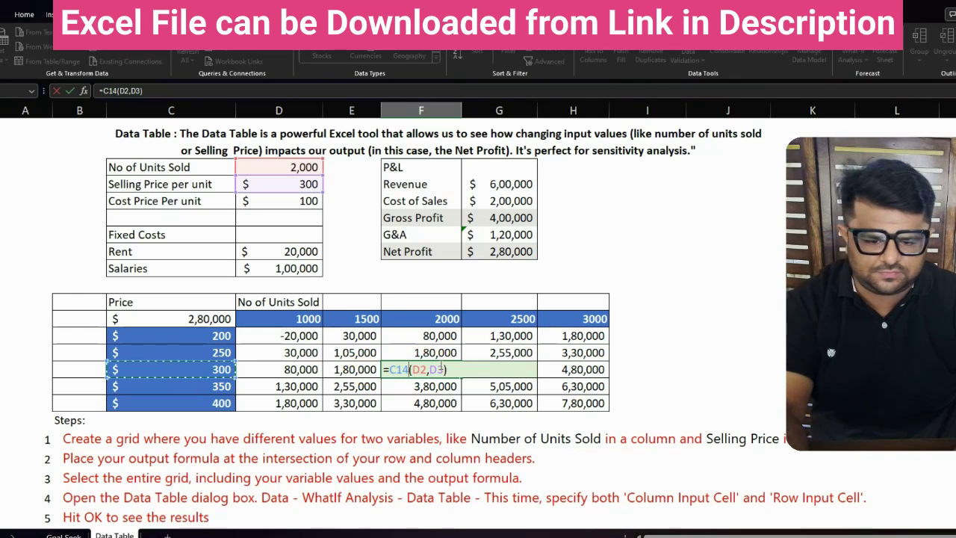
pyautogui.press('Escape')
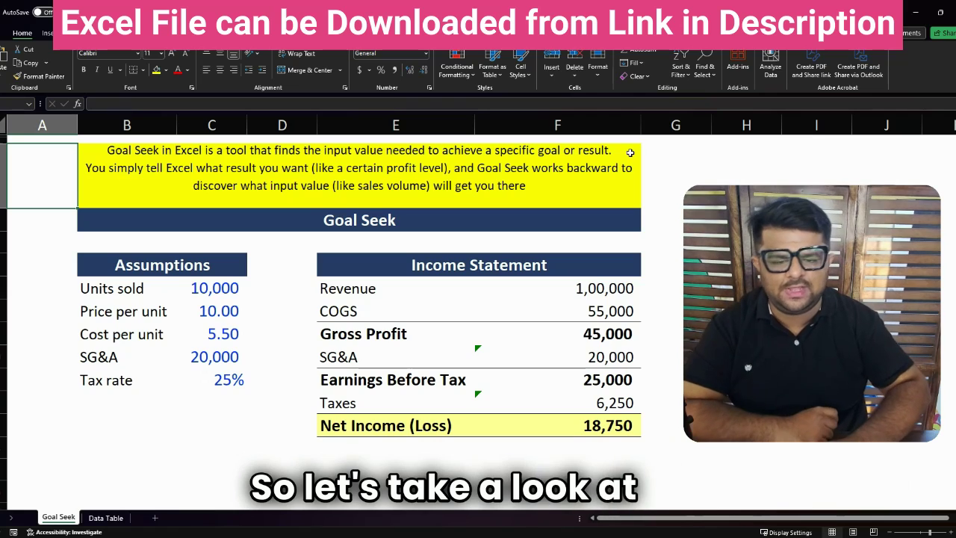
# Examine the Goal Seek sheet's assumptions: units sold, price per unit, cost per unit, SG&A and tax rate
pyautogui.click(335, 289)
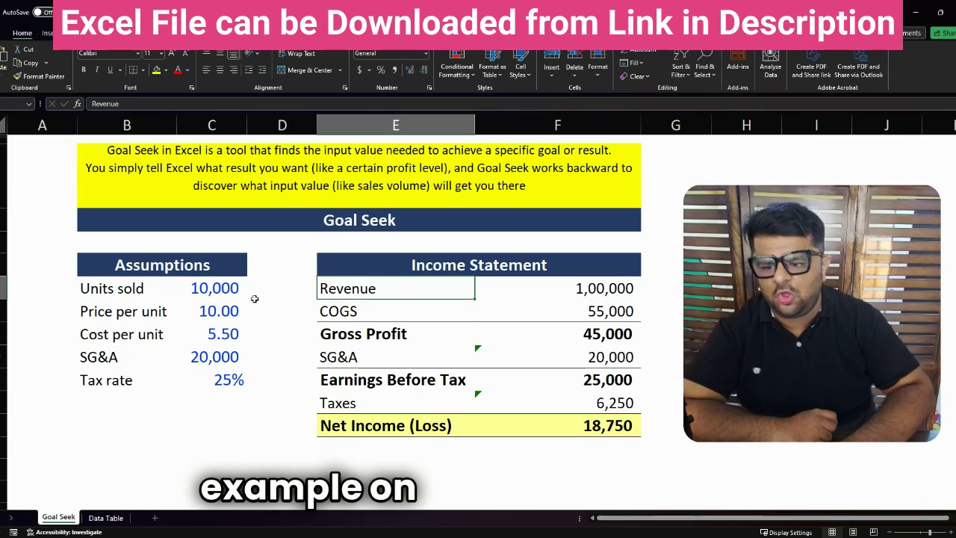
pyautogui.moveTo(160, 265); pyautogui.dragTo(228, 399)
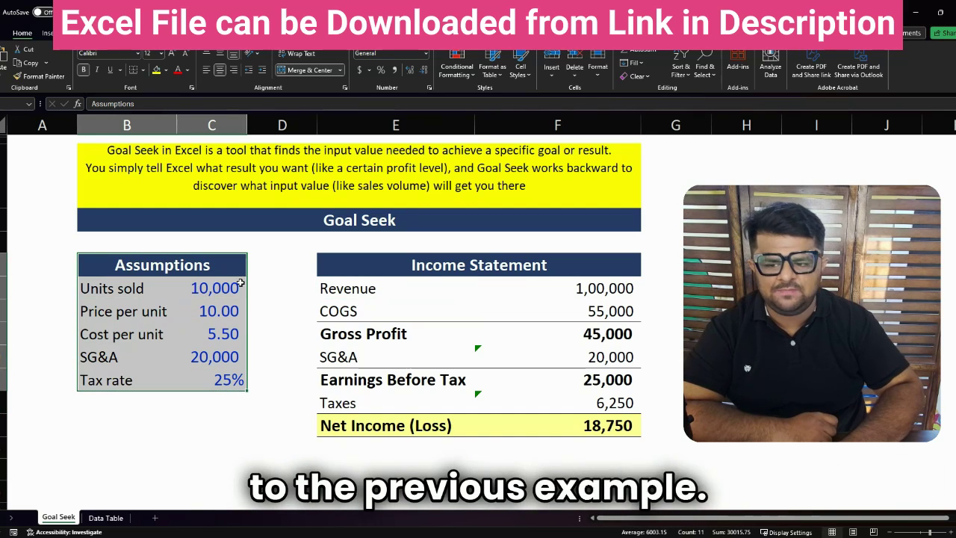
pyautogui.moveTo(109, 289); pyautogui.dragTo(206, 291)
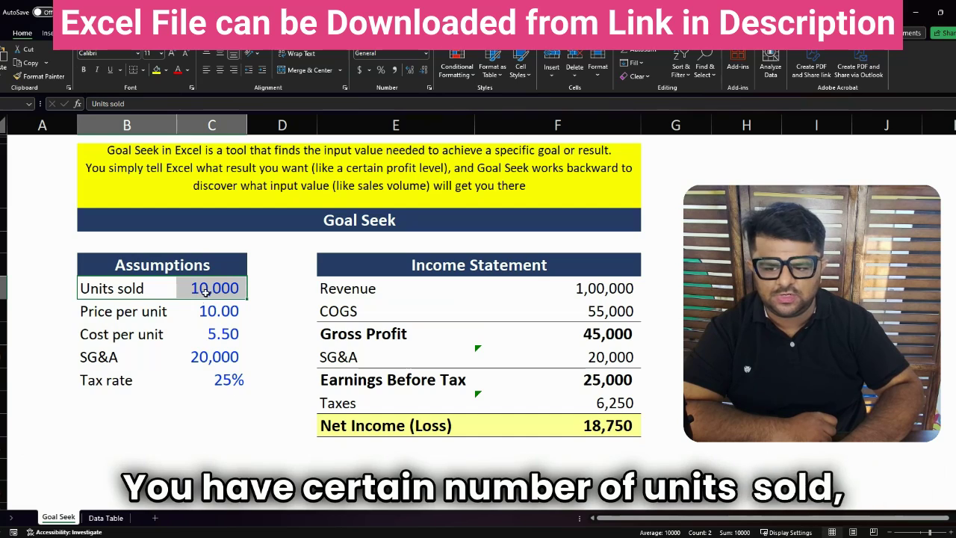
pyautogui.moveTo(115, 317); pyautogui.dragTo(201, 317)
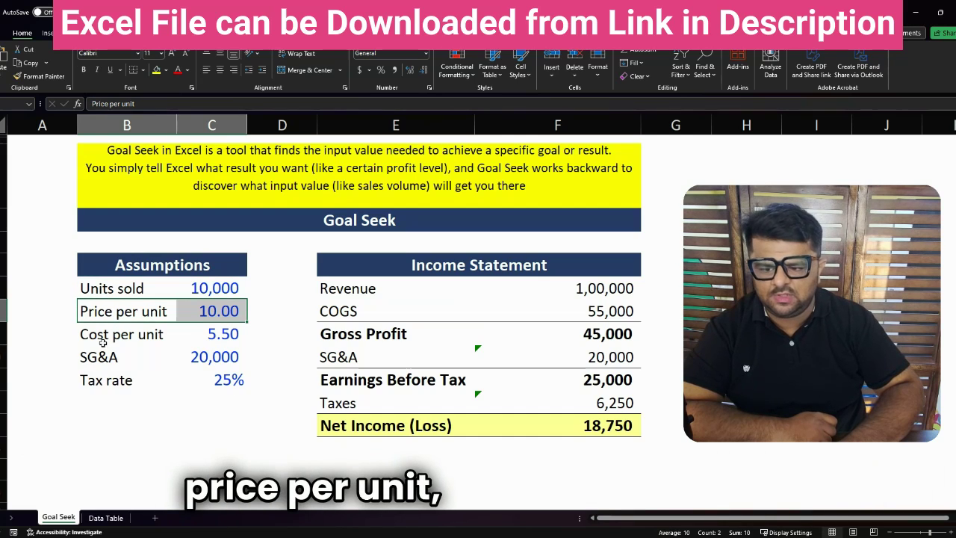
pyautogui.moveTo(97, 337); pyautogui.dragTo(211, 334)
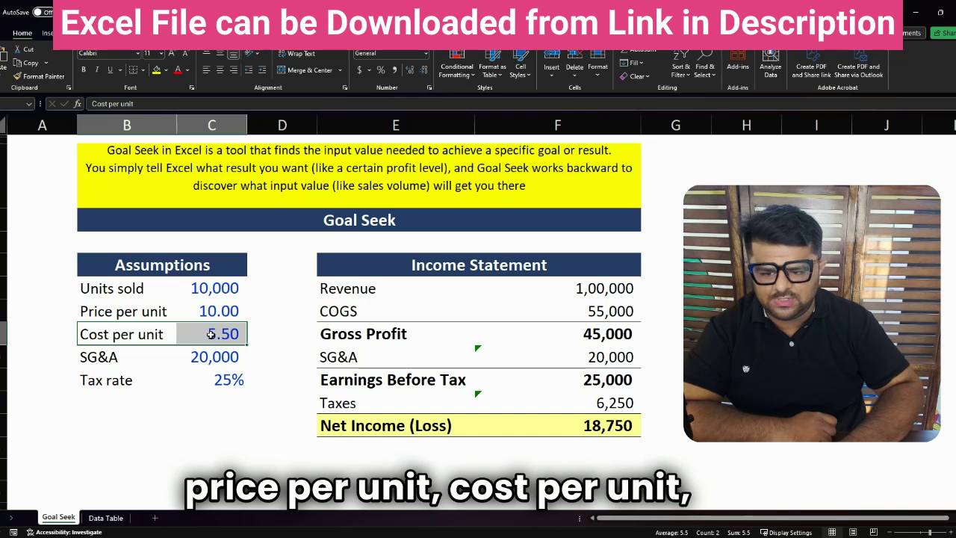
pyautogui.click(109, 359)
pyautogui.doubleClick(112, 357)
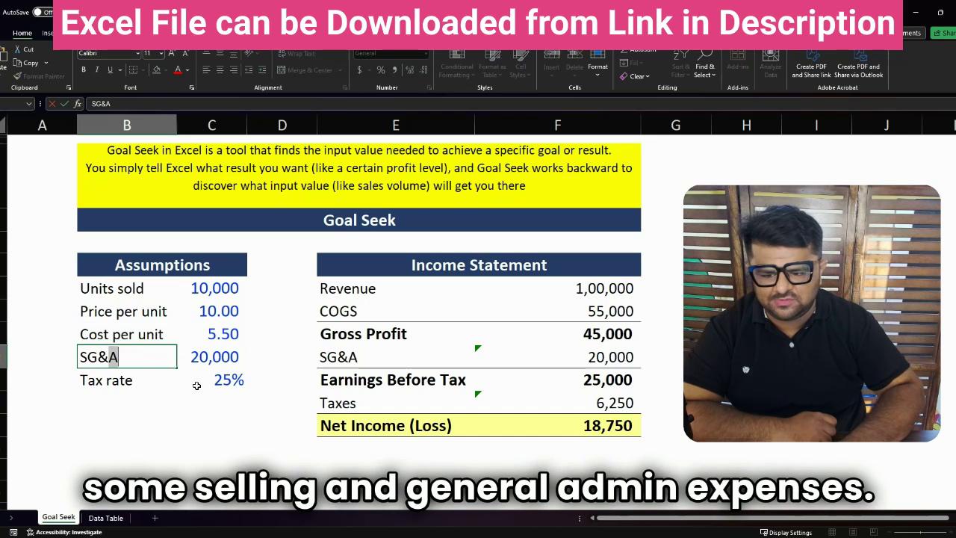
pyautogui.click(179, 392)
pyautogui.moveTo(146, 382); pyautogui.dragTo(208, 381)
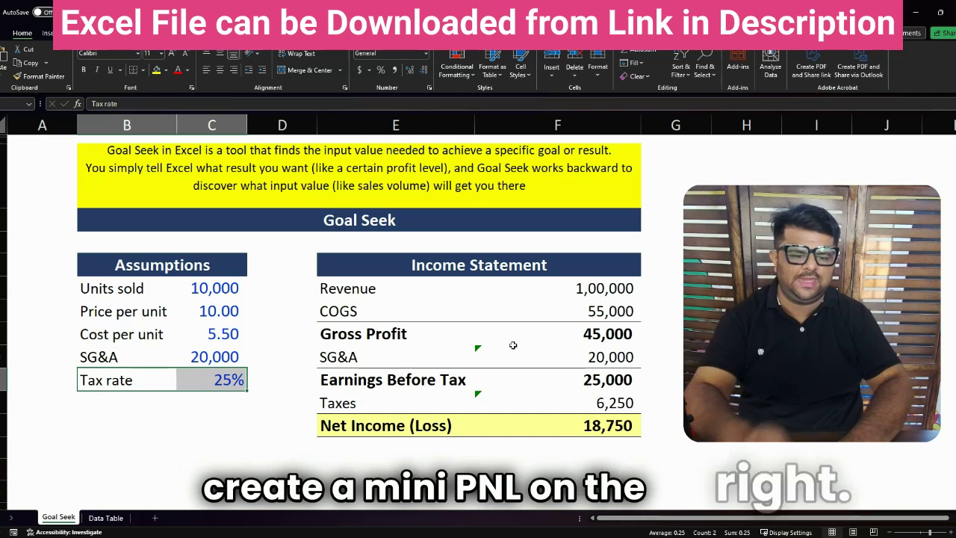
# Inspect the income statement formulas from Revenue down to Net Income, tracing COGS and Taxes to the assumptions
pyautogui.click(626, 291)
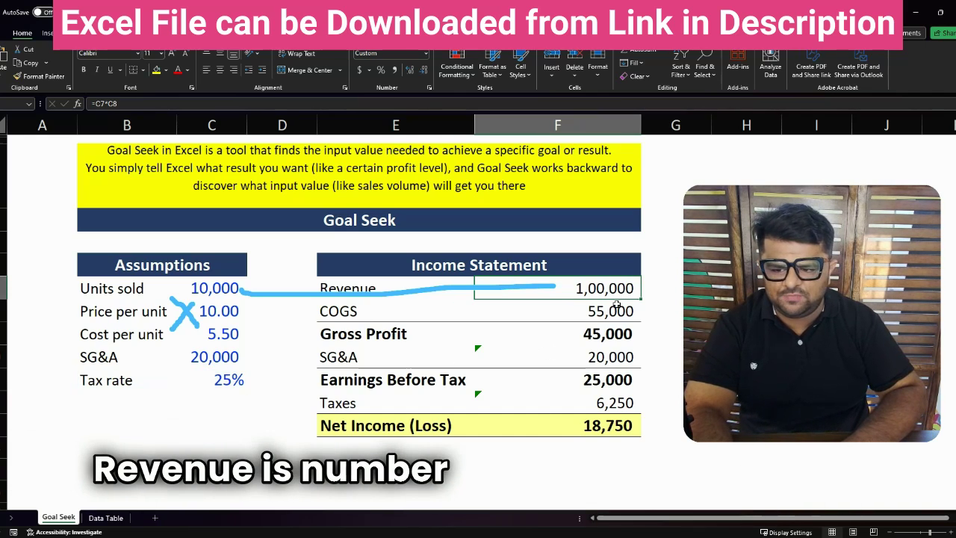
pyautogui.press('F2')
pyautogui.press('Escape')
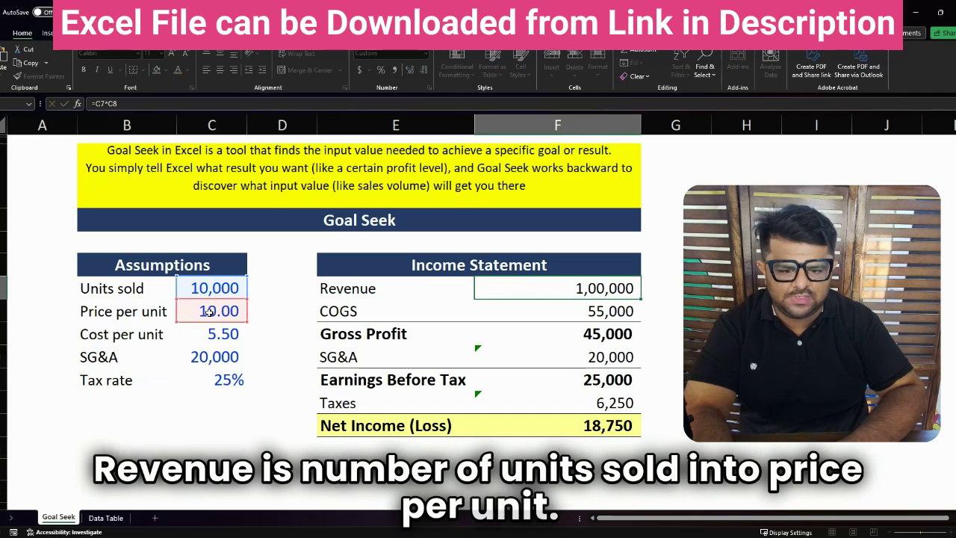
pyautogui.press('Down')
pyautogui.press('F2')
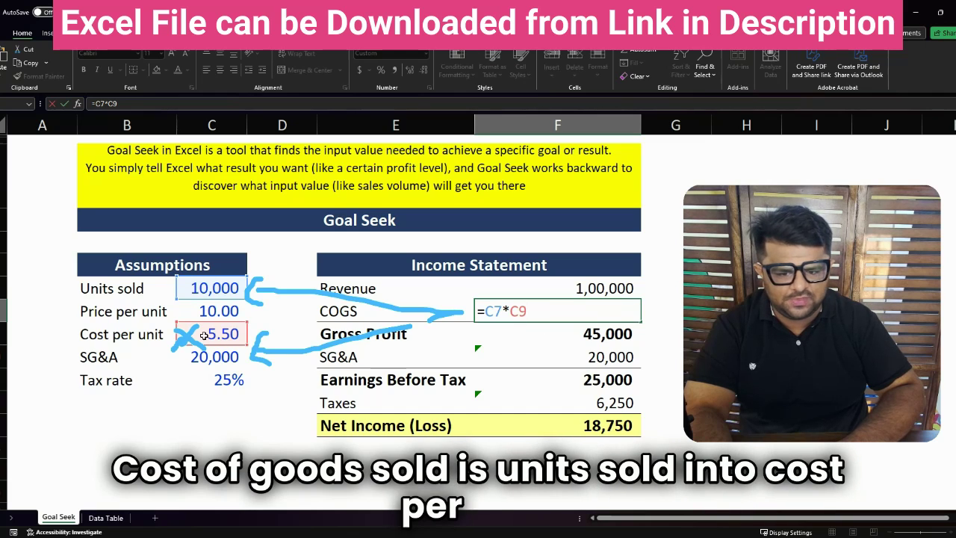
pyautogui.press('Escape')
pyautogui.click(616, 326)
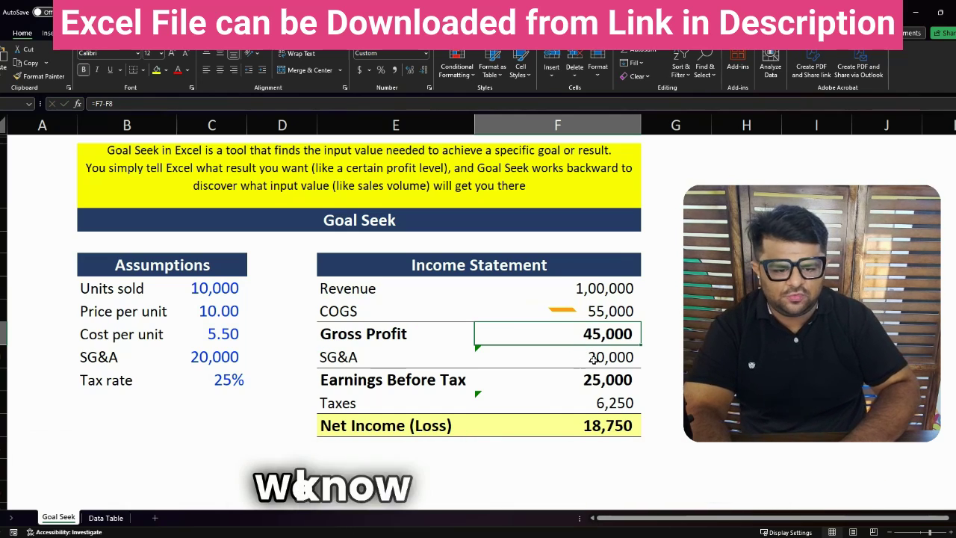
pyautogui.click(584, 362)
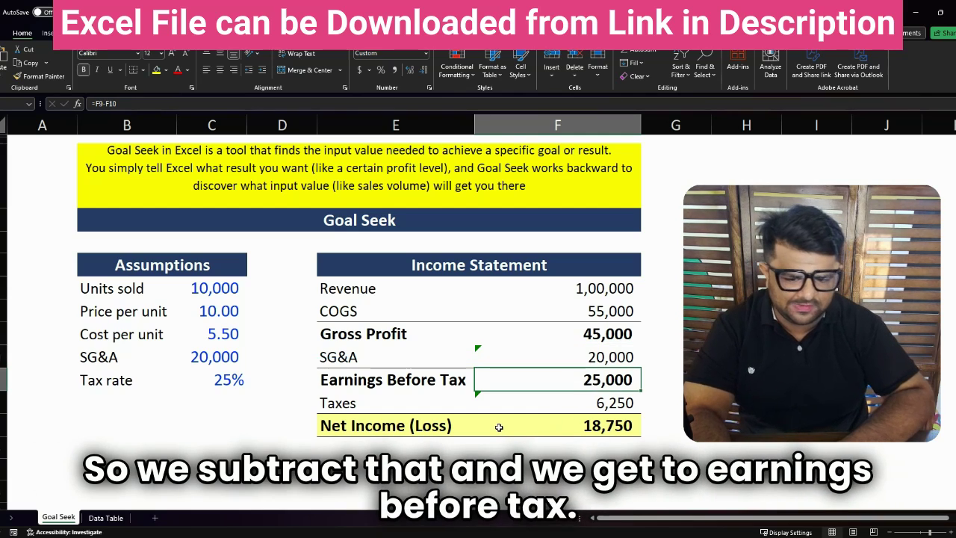
pyautogui.click(610, 403)
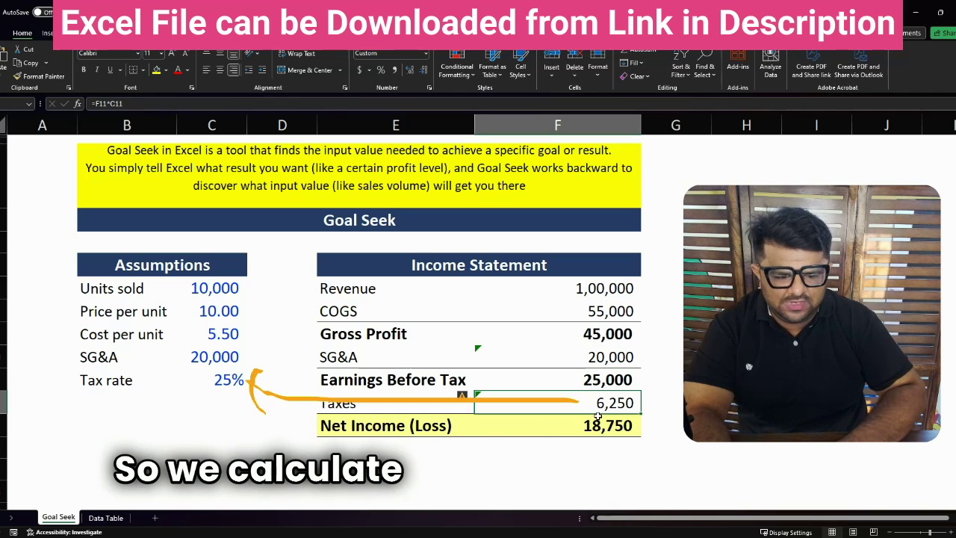
pyautogui.press('F2')
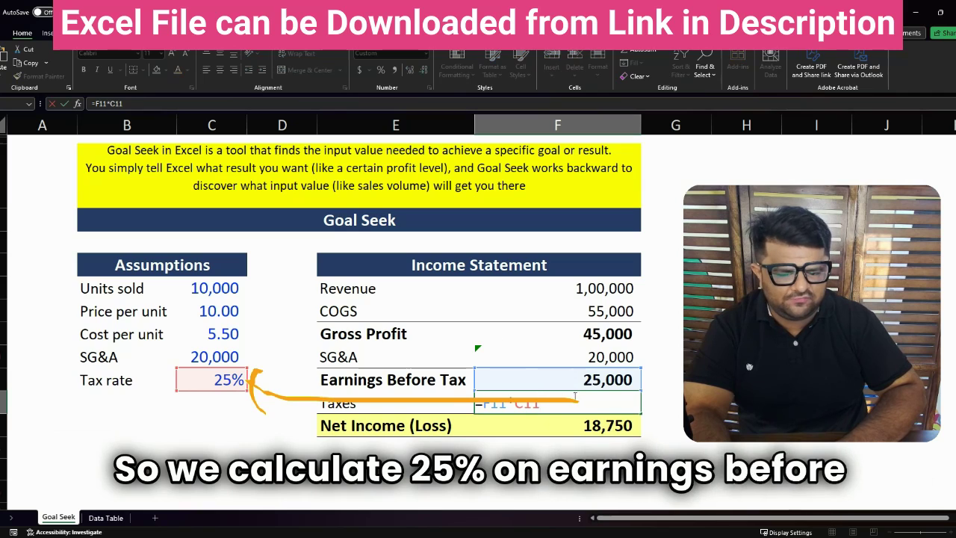
pyautogui.press('Escape')
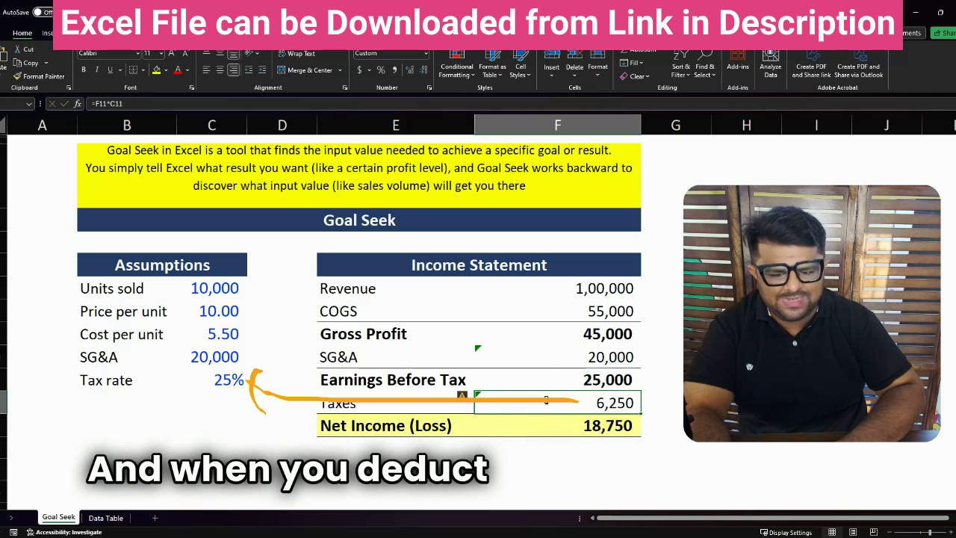
pyautogui.click(599, 438)
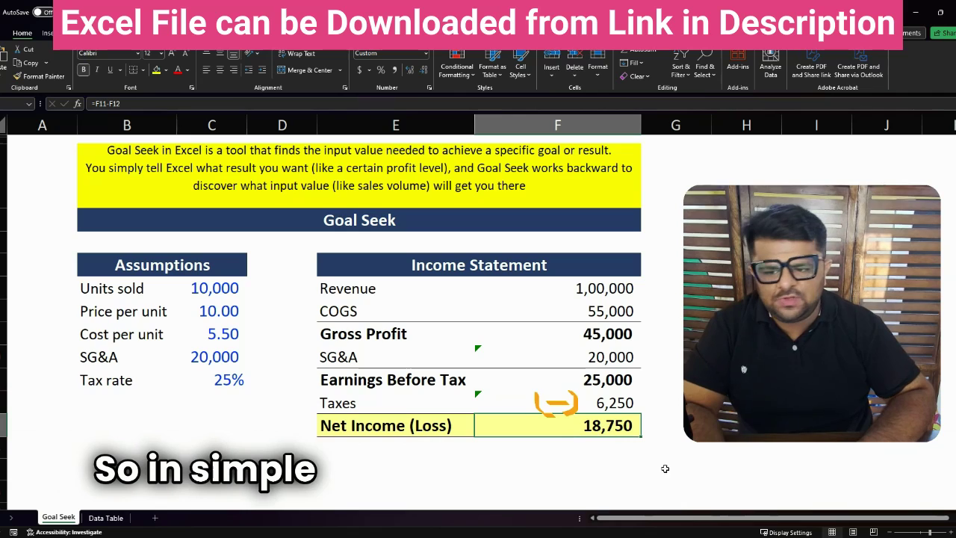
# Check the units sold and price per unit assumptions against the resulting net income
pyautogui.click(225, 285)
pyautogui.click(228, 303)
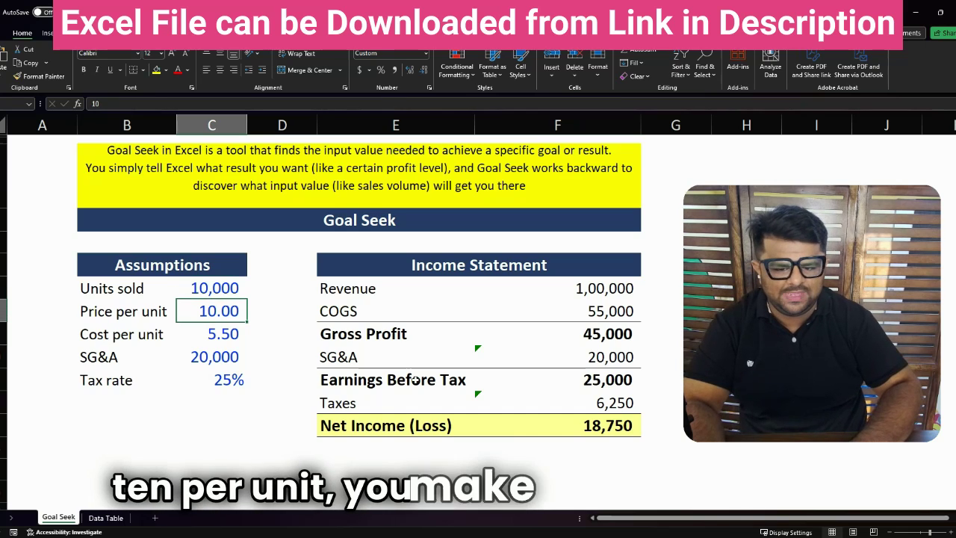
pyautogui.click(610, 426)
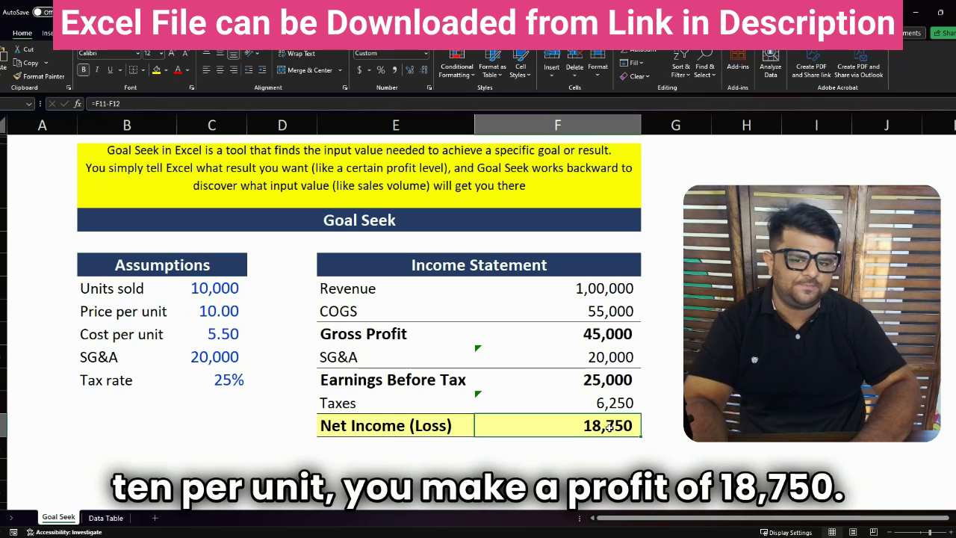
pyautogui.doubleClick(678, 382)
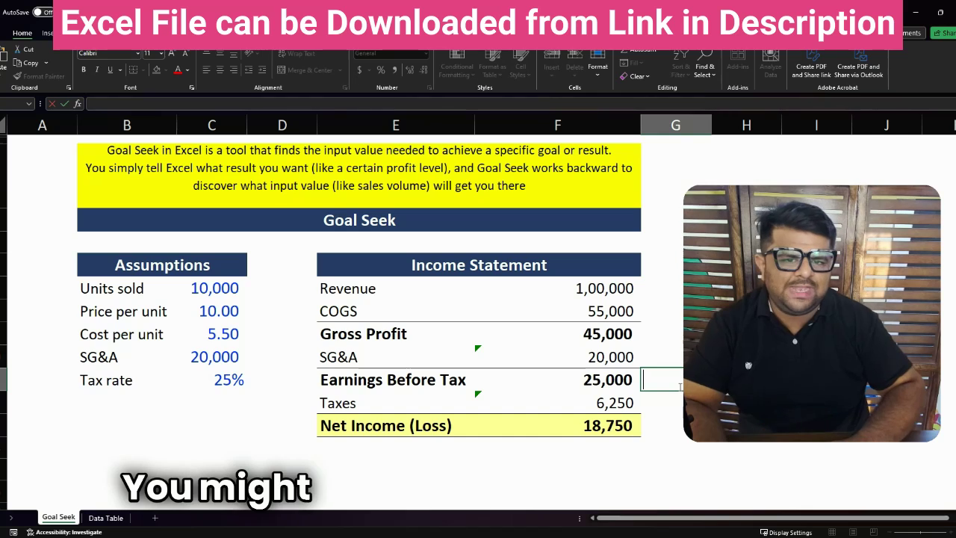
# Try 12,000 as the units sold, and undo the change
pyautogui.click(200, 286)
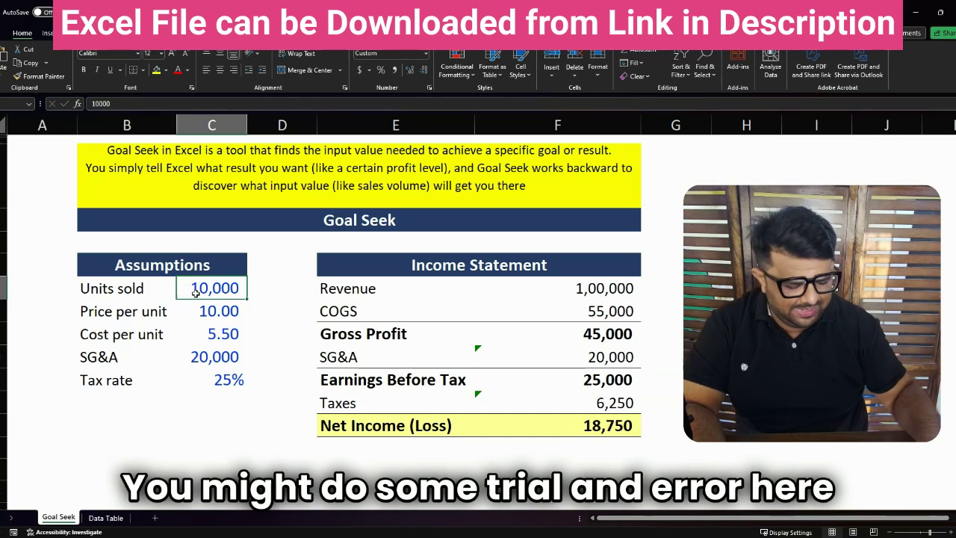
pyautogui.write('12,000')
pyautogui.press('Return')
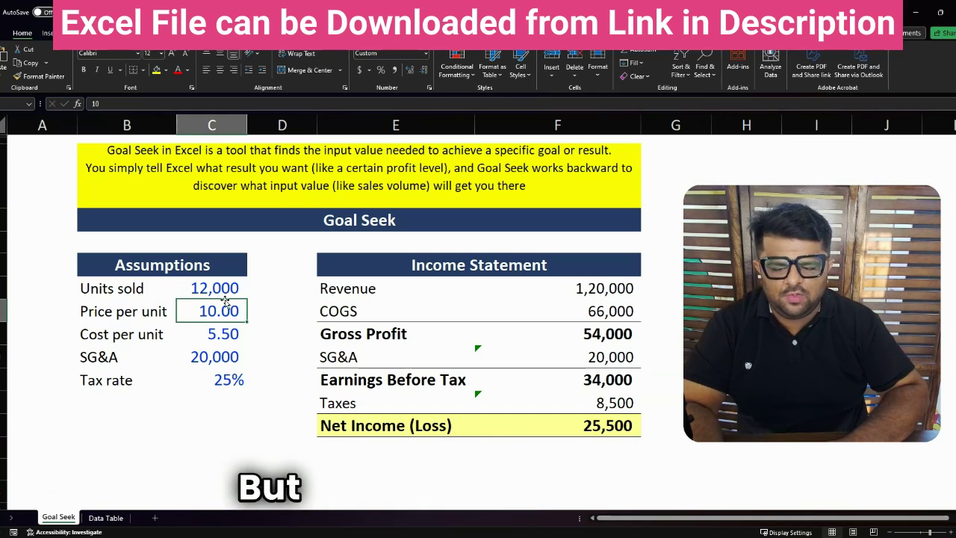
pyautogui.hotkey('ctrl', 'z')
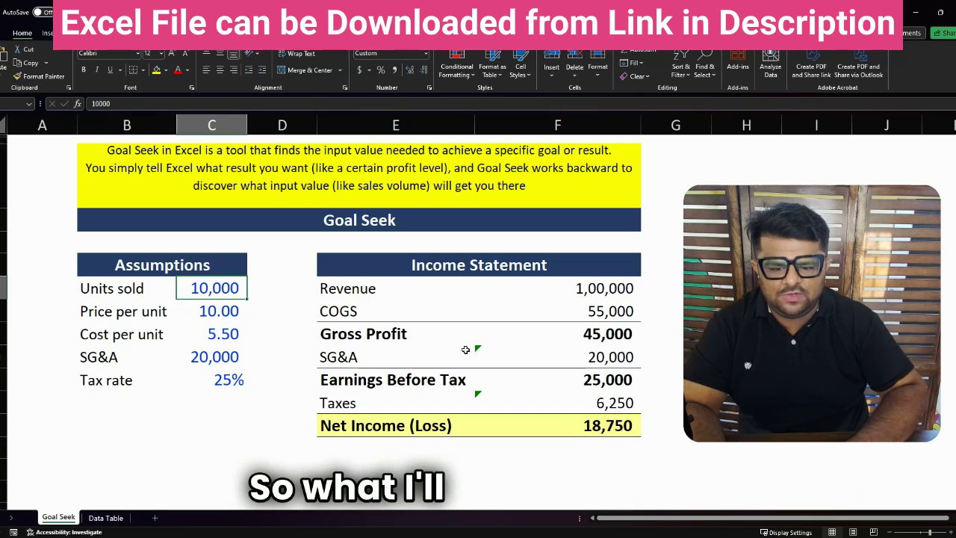
# Run Goal Seek to bring net income (F13) to 25000 by changing the units sold (C7), and undo the result
pyautogui.doubleClick(616, 424)
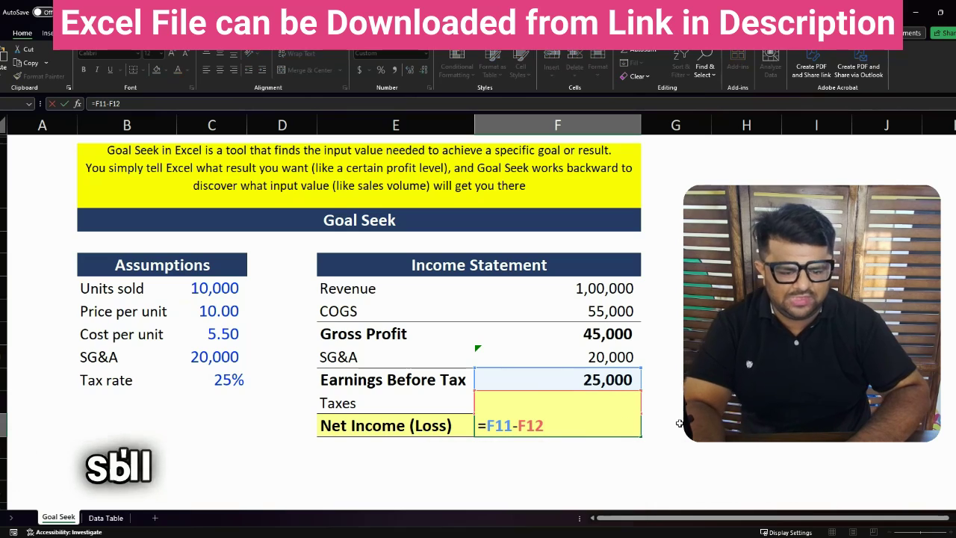
pyautogui.press('Escape')
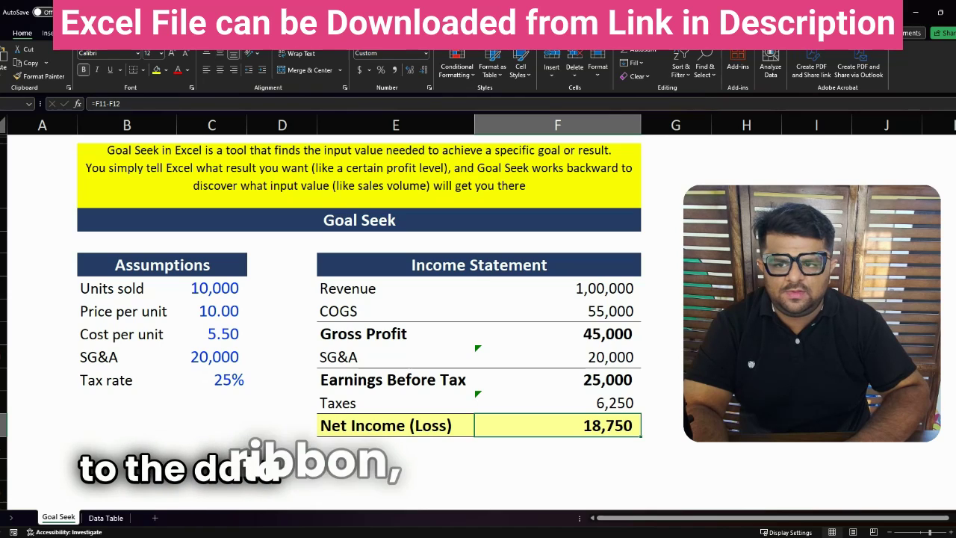
pyautogui.click(191, 33)
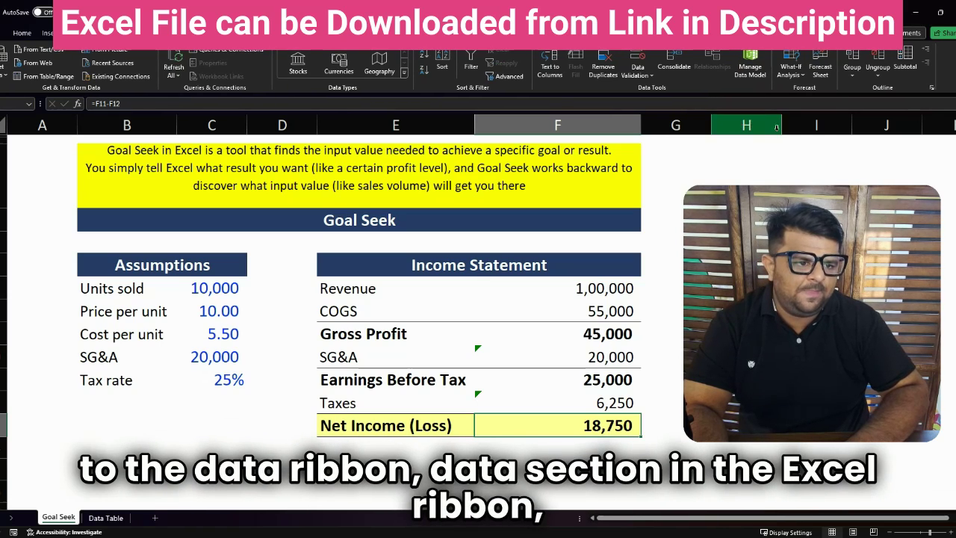
pyautogui.click(790, 69)
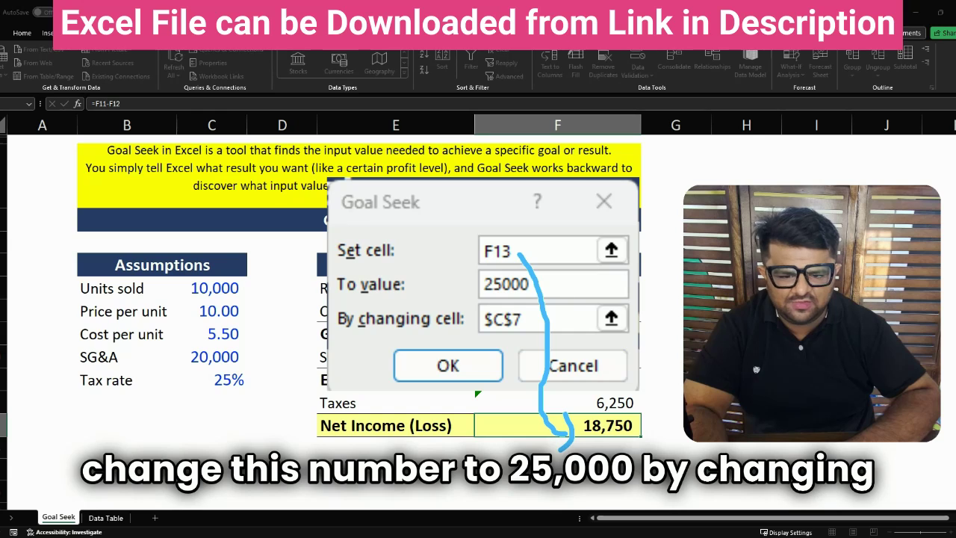
pyautogui.click(216, 288)
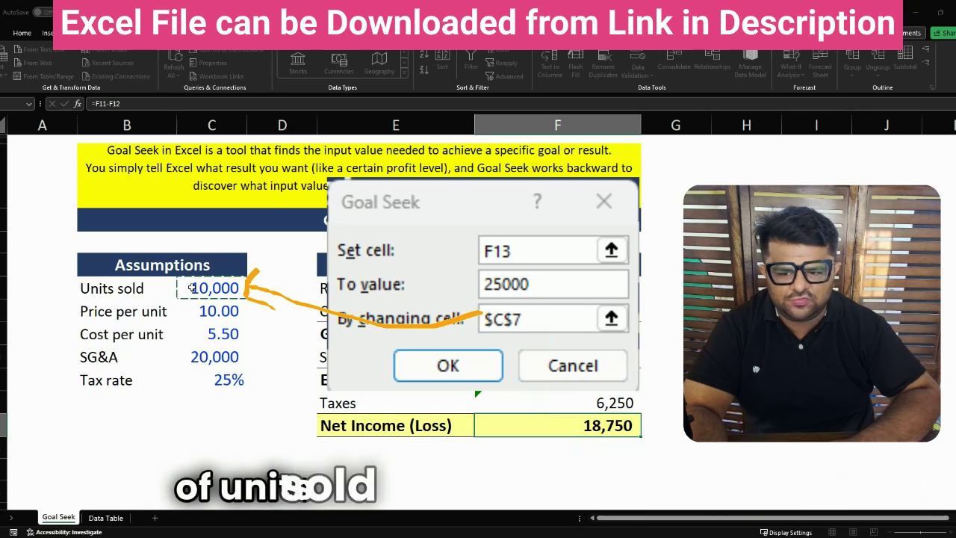
pyautogui.click(448, 365)
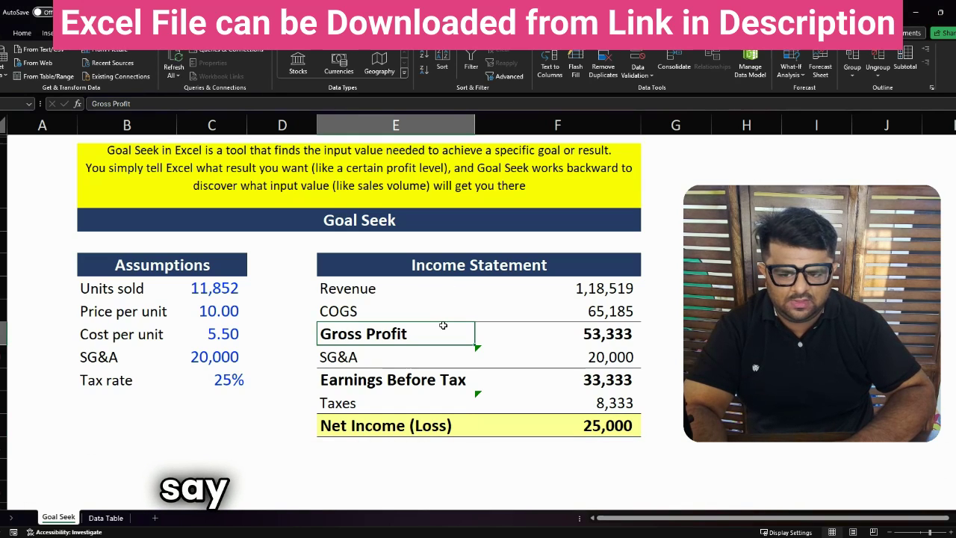
pyautogui.hotkey('ctrl', 'z')
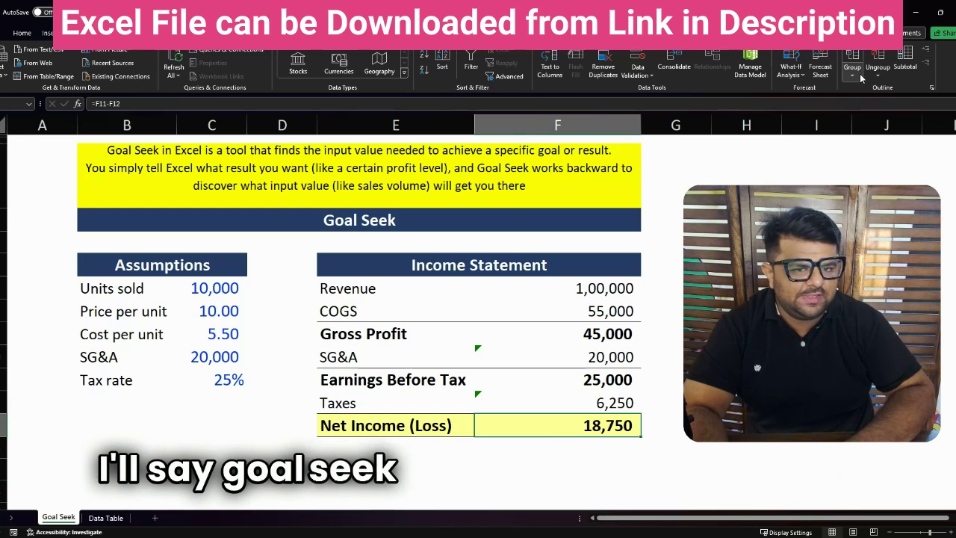
# Set up Goal Seek to bring net income (F13) to 25000 by changing the cost per unit (C9)
pyautogui.click(790, 66)
pyautogui.click(810, 111)
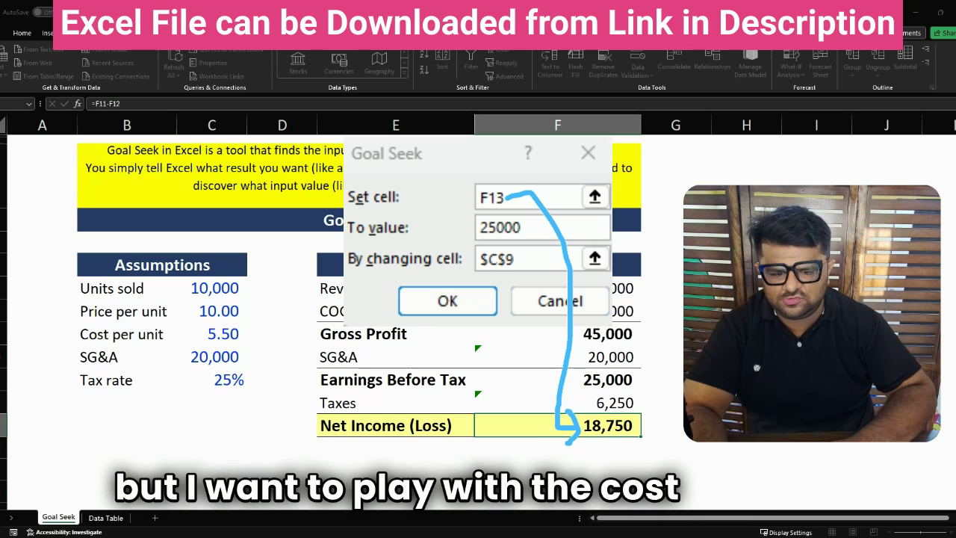
pyautogui.click(216, 335)
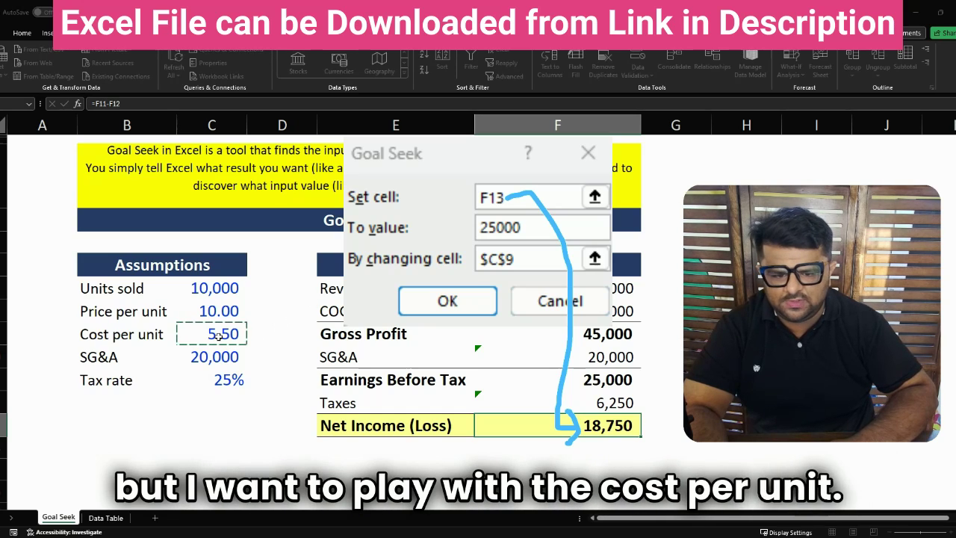